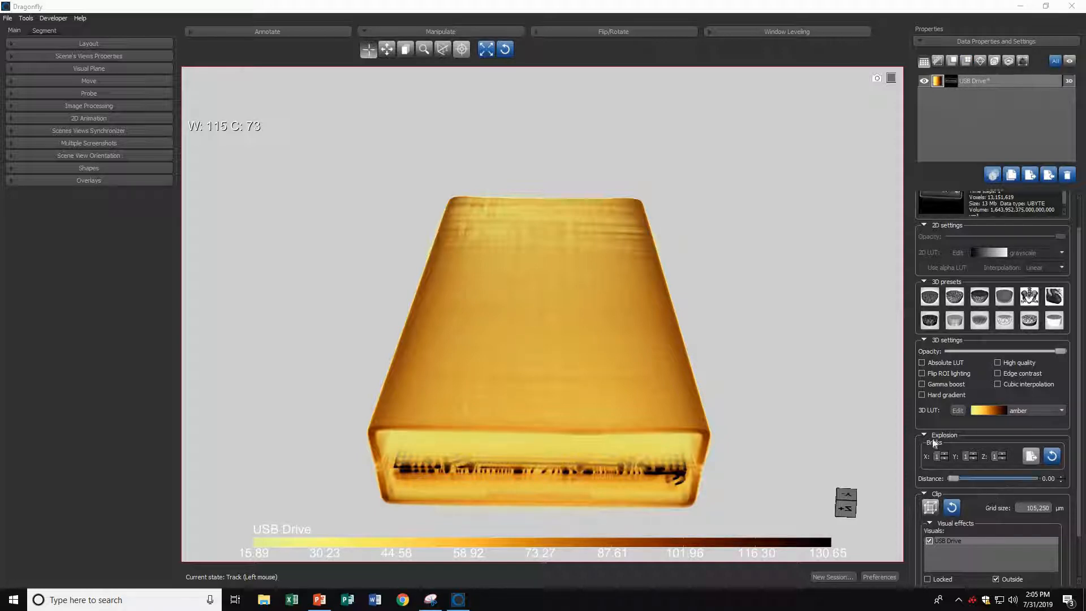
Select the USB Drive volume and divide it into three explosion bricks along X.
{"action": "left_click", "coordinate": [987, 81]}
{"action": "left_click", "coordinate": [946, 455]}
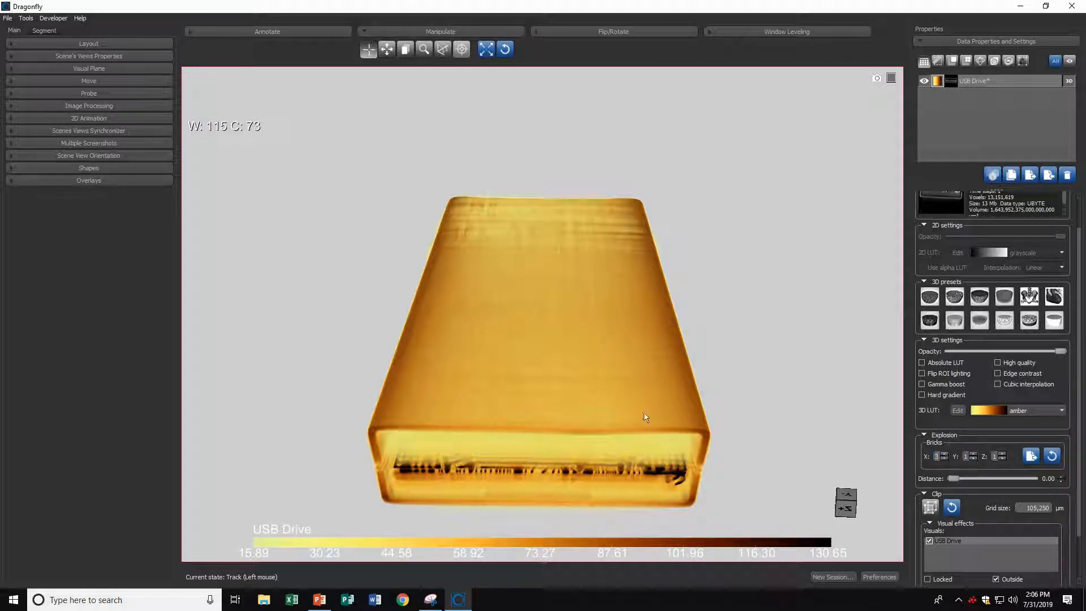
{"action": "left_click_drag", "start_coordinate": [521, 417], "coordinate": [525, 365]}
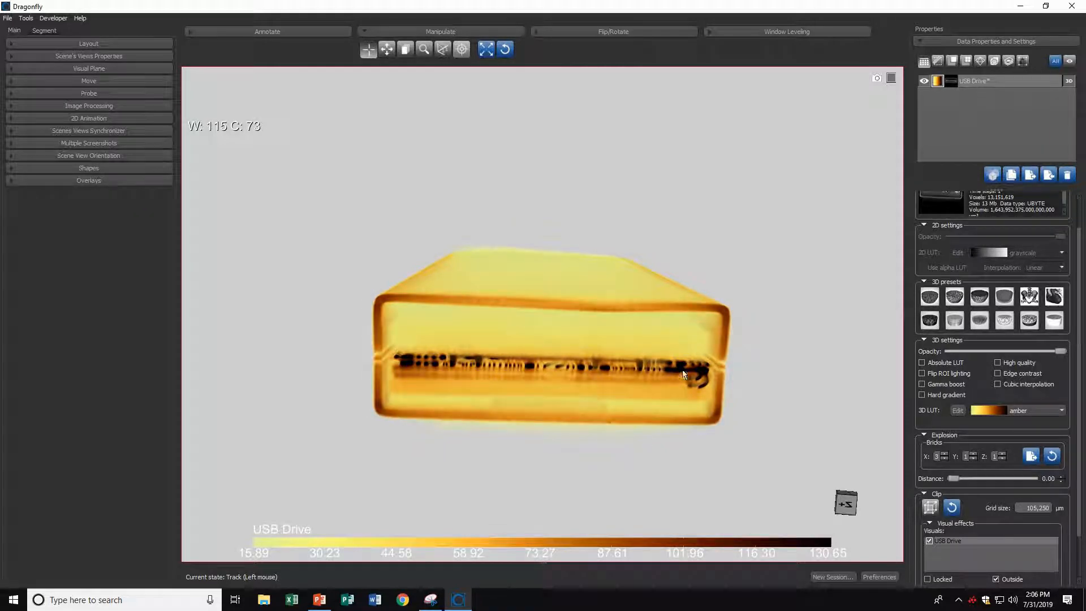
{"action": "left_click_drag", "start_coordinate": [727, 220], "coordinate": [480, 348]}
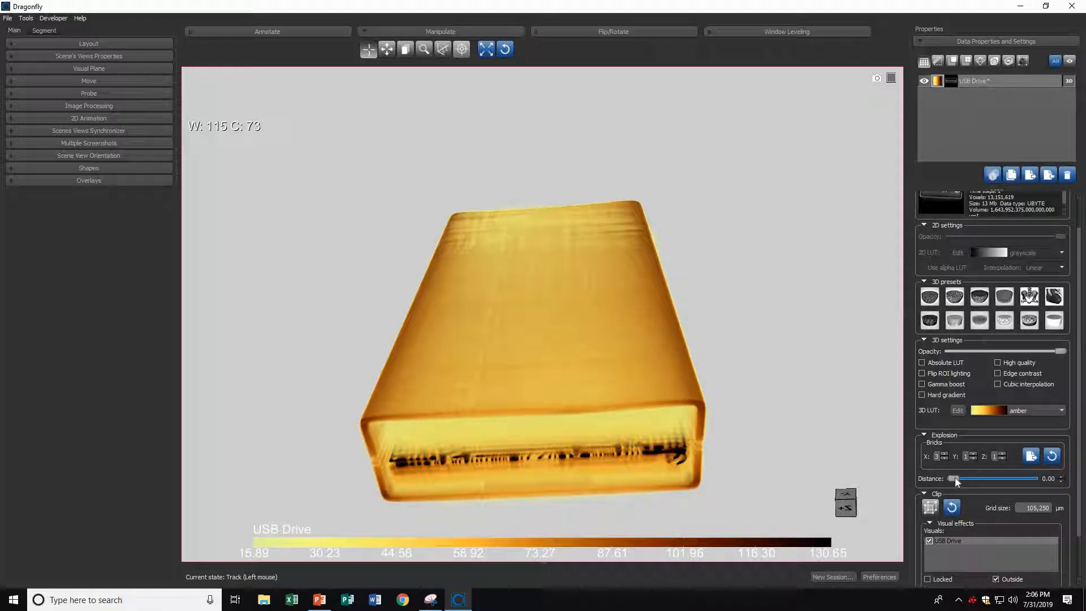
Spread the USB Drive bricks apart with an explosion distance of 31.
{"action": "mouse_move", "coordinate": [955, 478]}
{"action": "left_mouse_down"}
{"action": "mouse_move", "coordinate": [972, 479]}
{"action": "mouse_move", "coordinate": [964, 480]}
{"action": "left_mouse_up"}
{"action": "left_click_drag", "start_coordinate": [622, 468], "coordinate": [487, 463]}
{"action": "left_click_drag", "start_coordinate": [494, 424], "coordinate": [534, 402]}
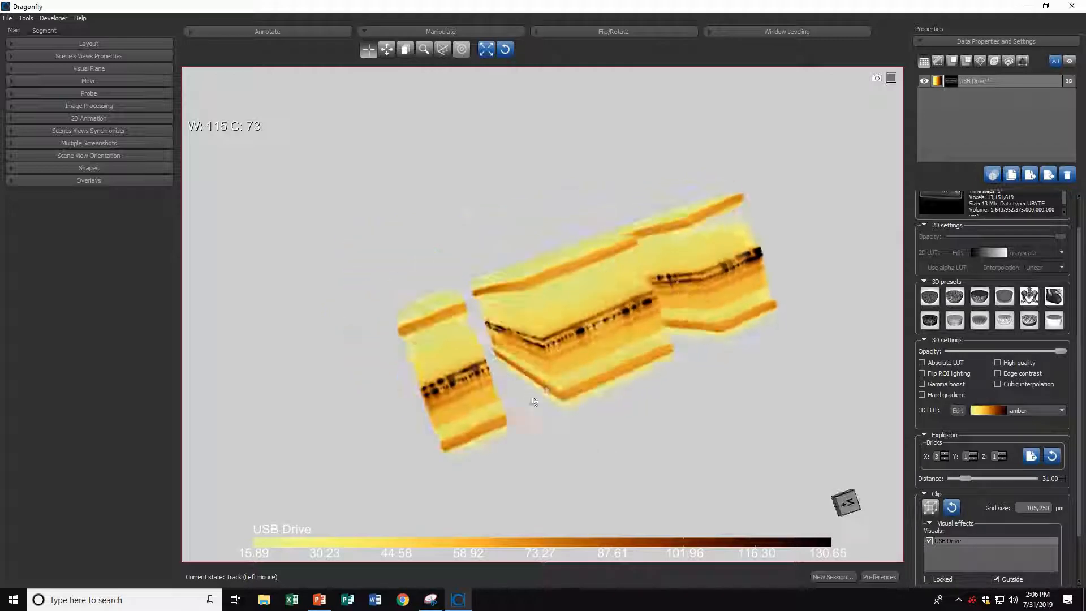
{"action": "left_click_drag", "start_coordinate": [538, 458], "coordinate": [509, 463]}
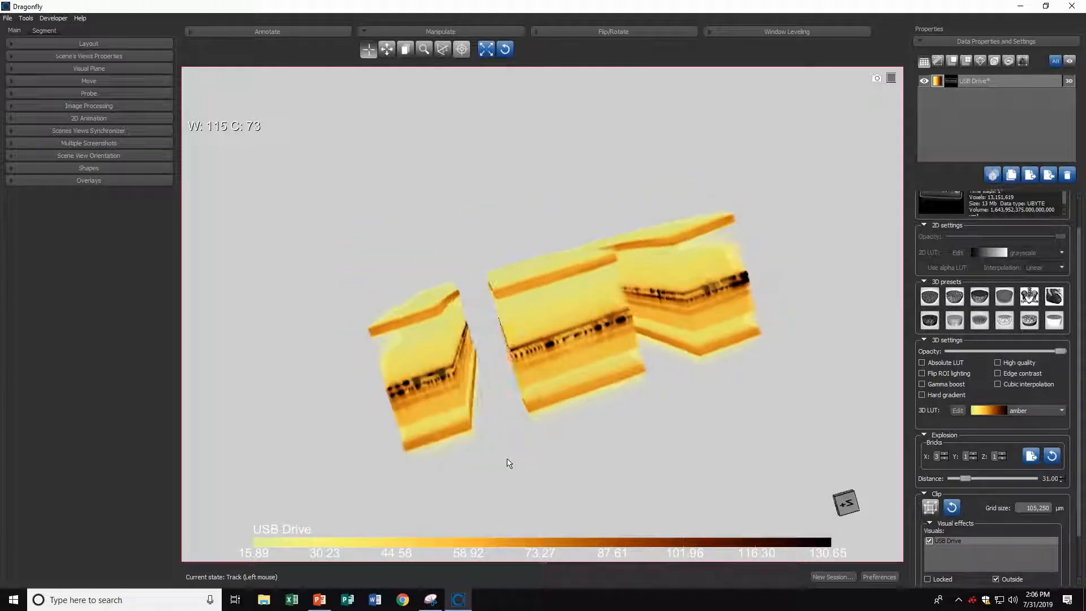
{"action": "left_click_drag", "start_coordinate": [577, 436], "coordinate": [536, 451]}
{"action": "left_click_drag", "start_coordinate": [567, 384], "coordinate": [606, 461]}
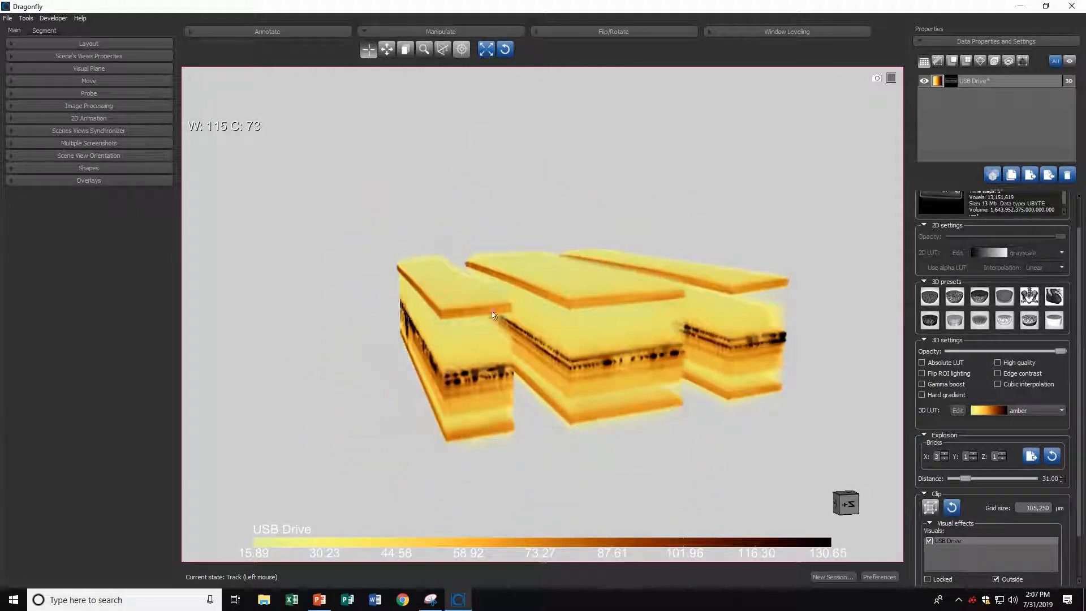
{"action": "left_click_drag", "start_coordinate": [473, 406], "coordinate": [399, 449]}
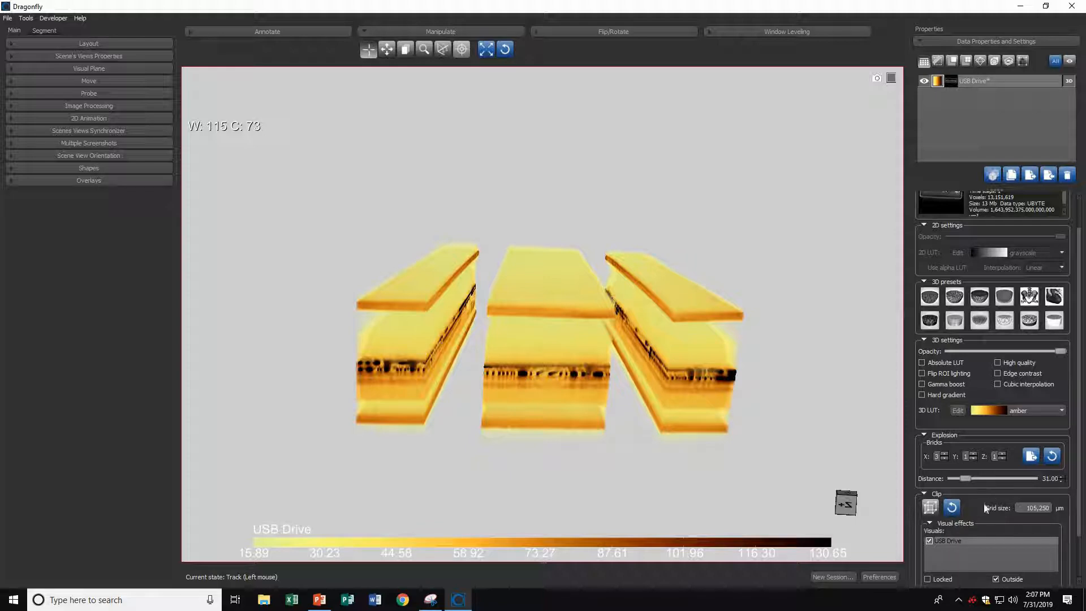
Turn off the clip's effect on the USB Drive visual and collapse the Clip settings.
{"action": "scroll", "coordinate": [981, 503], "scroll_direction": "down", "scroll_amount": 1}
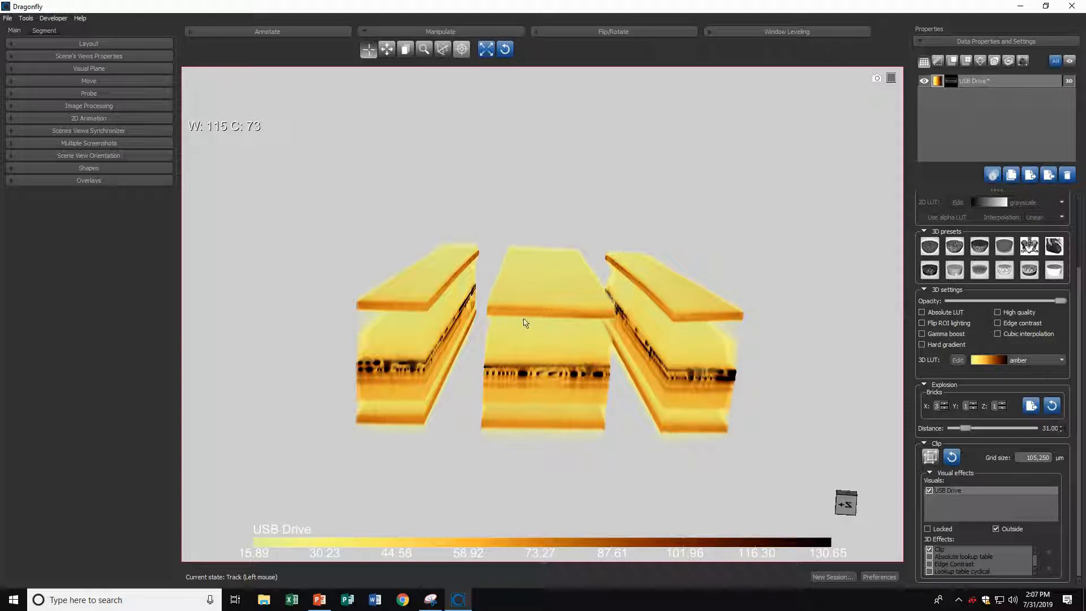
{"action": "left_click", "coordinate": [929, 490]}
{"action": "left_click_drag", "start_coordinate": [424, 443], "coordinate": [982, 457]}
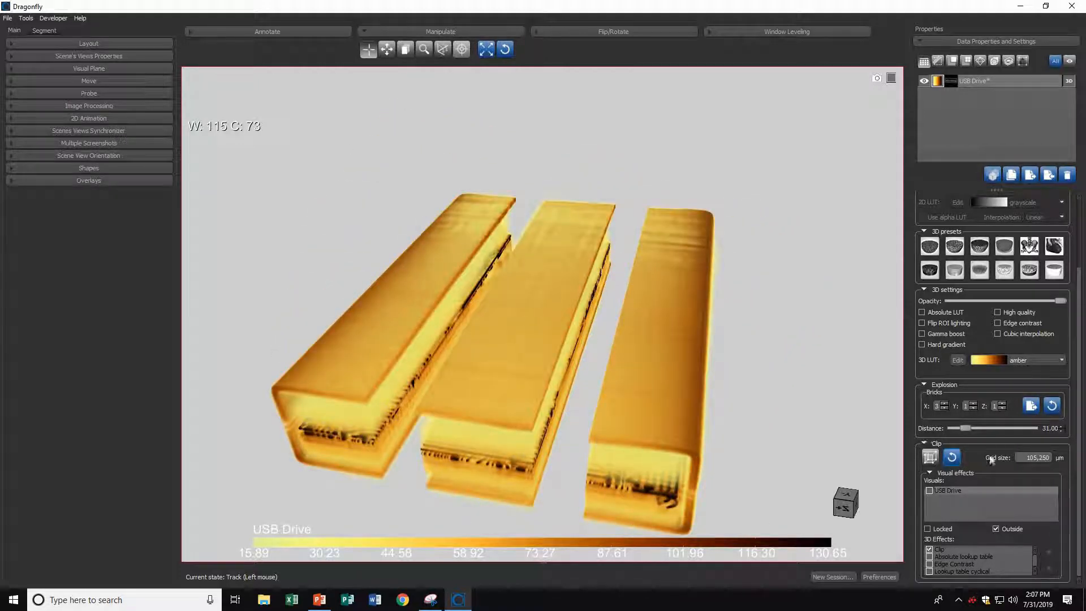
{"action": "left_click", "coordinate": [933, 443]}
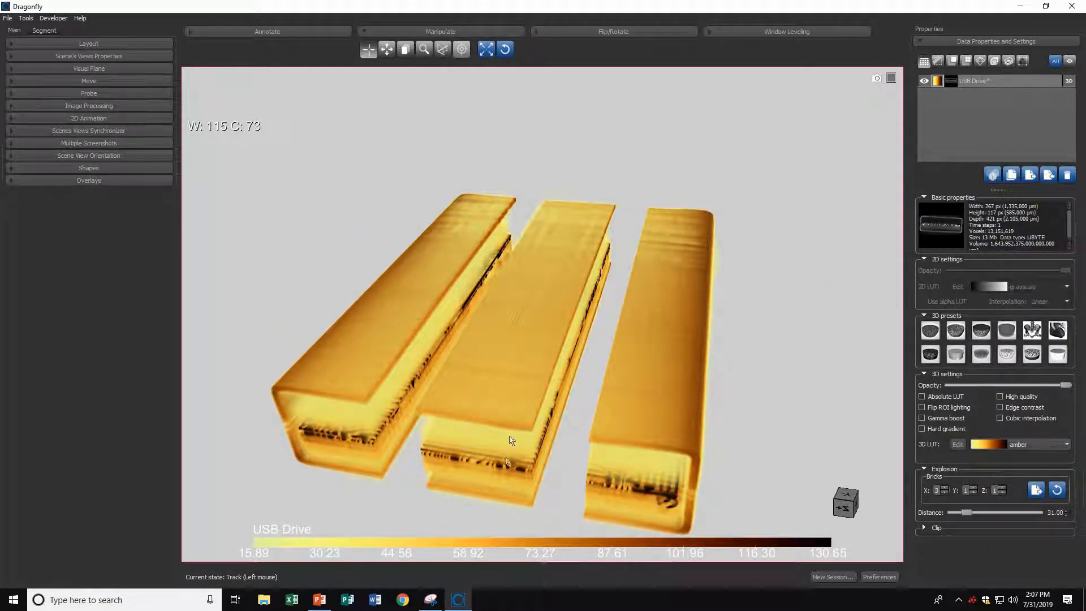
Set the explosion brick counts to 3 along Y and 4 along Z.
{"action": "left_click_drag", "start_coordinate": [510, 441], "coordinate": [512, 396]}
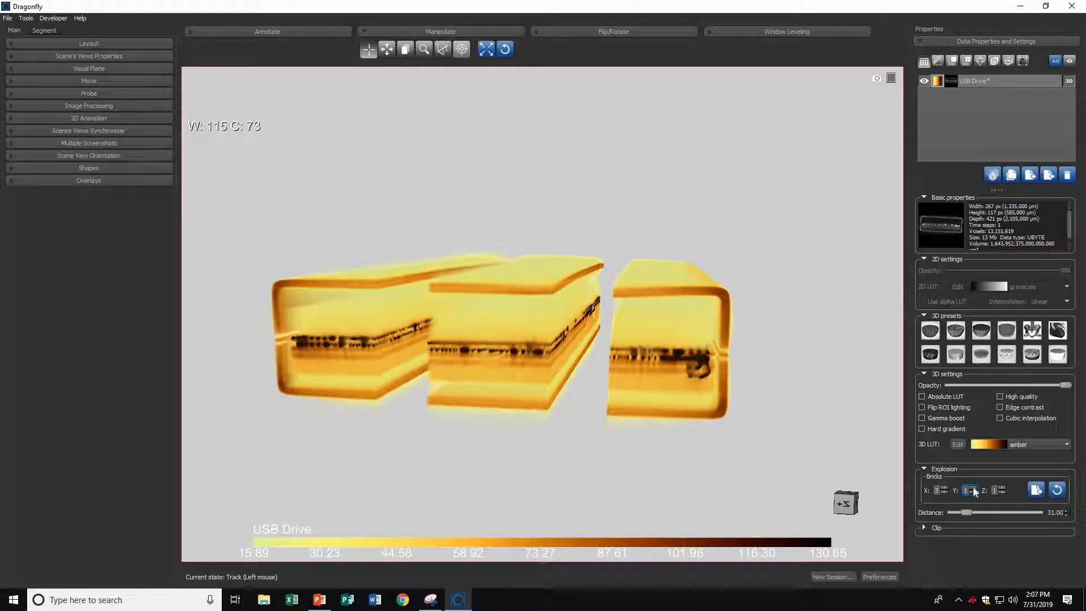
{"action": "left_click", "coordinate": [972, 488]}
{"action": "left_click", "coordinate": [973, 488]}
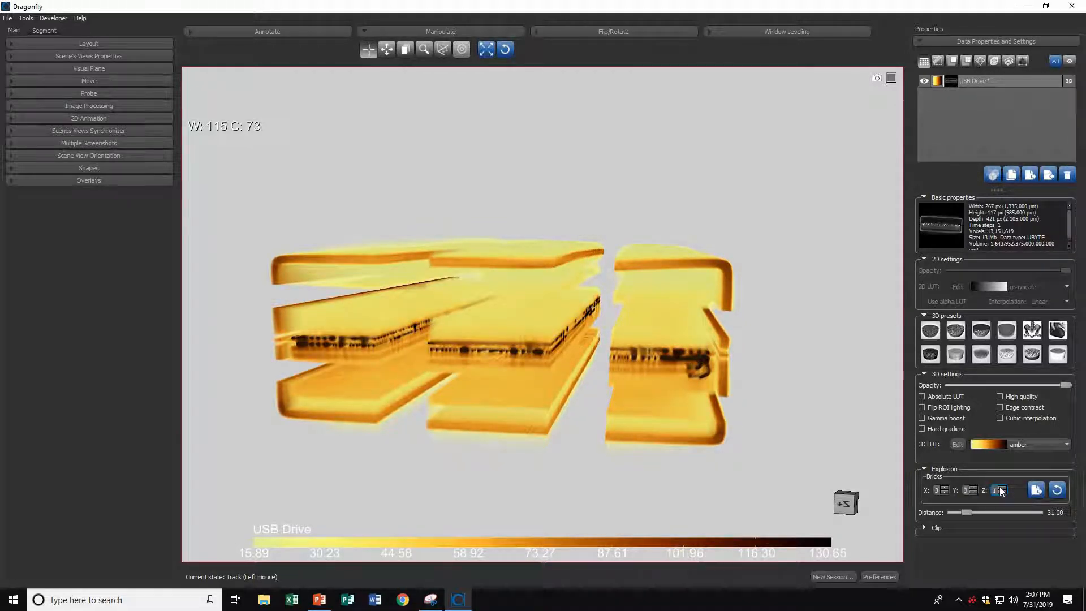
{"action": "left_click", "coordinate": [1001, 488]}
{"action": "left_click", "coordinate": [1001, 488]}
{"action": "left_click", "coordinate": [1001, 488]}
{"action": "left_click_drag", "start_coordinate": [817, 434], "coordinate": [455, 454]}
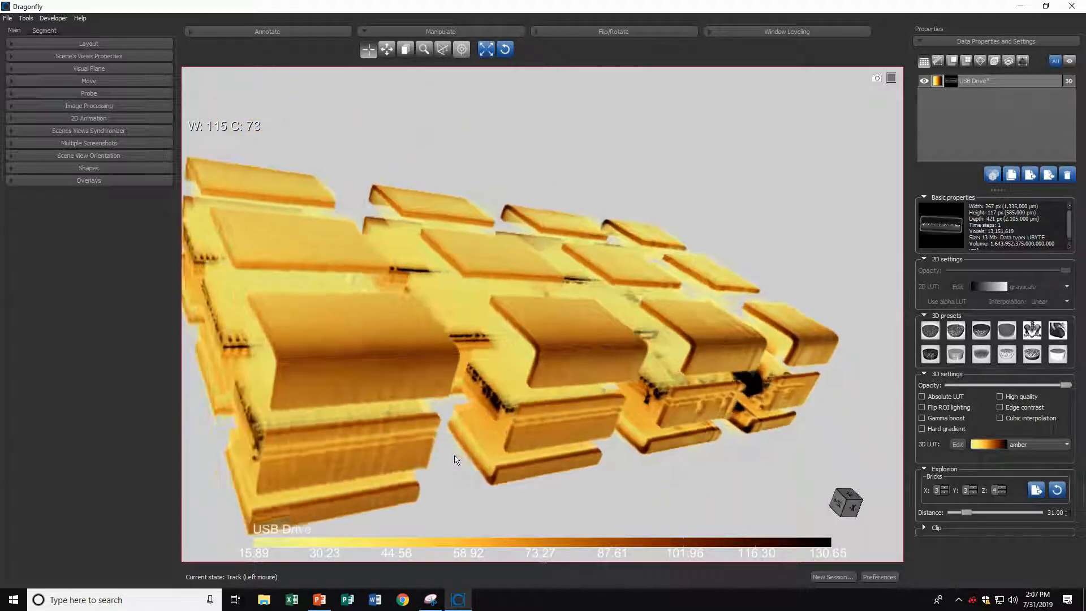
{"action": "left_click_drag", "start_coordinate": [674, 405], "coordinate": [672, 371]}
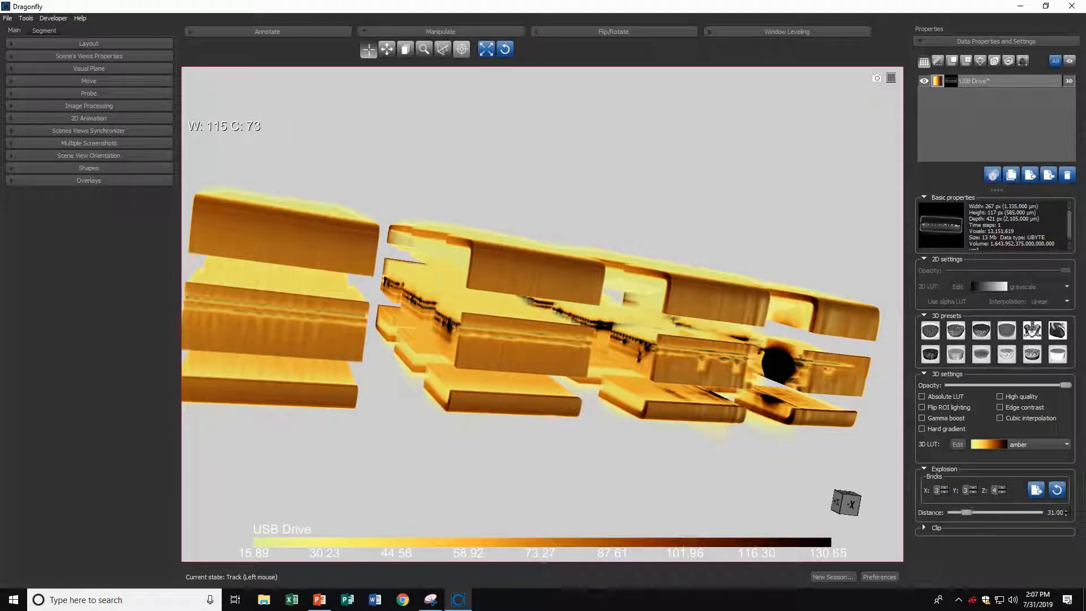
Try a higher explosion brick count along X and return it to 3.
{"action": "left_click", "coordinate": [944, 488]}
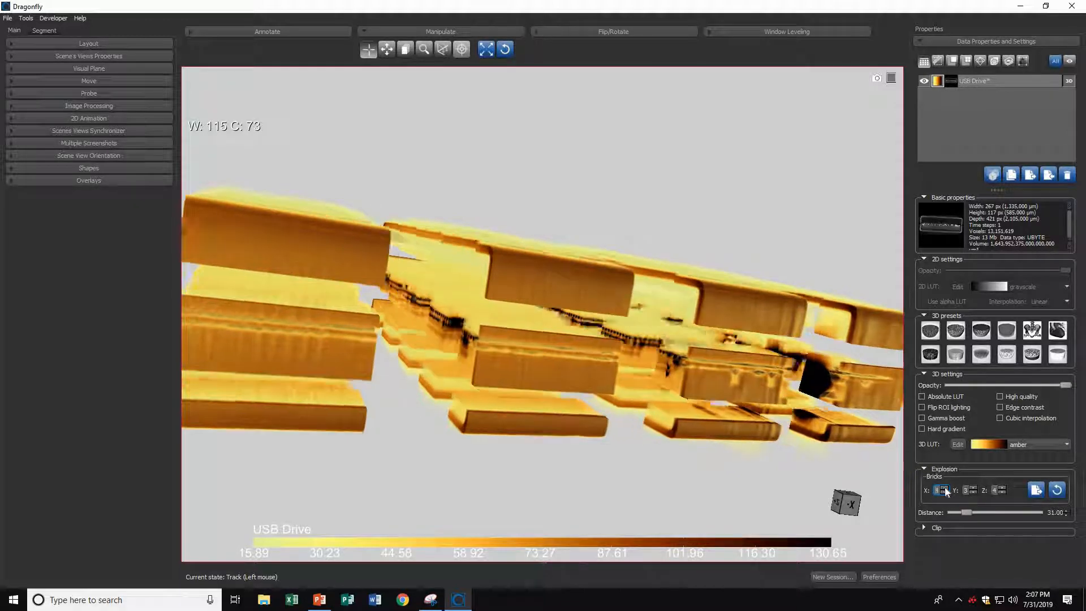
{"action": "left_click", "coordinate": [945, 488]}
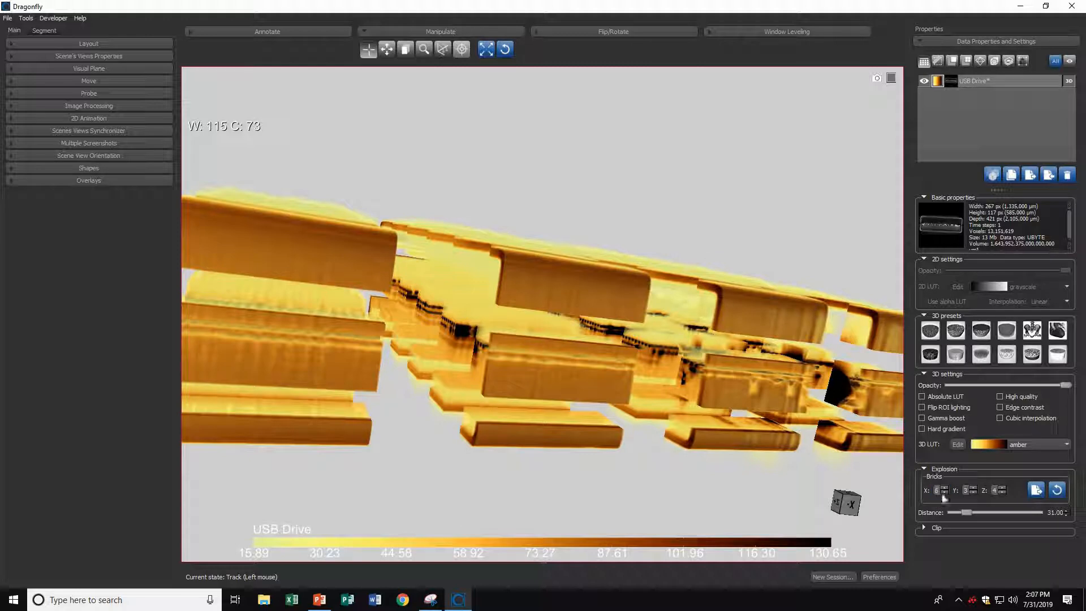
{"action": "left_click", "coordinate": [943, 493]}
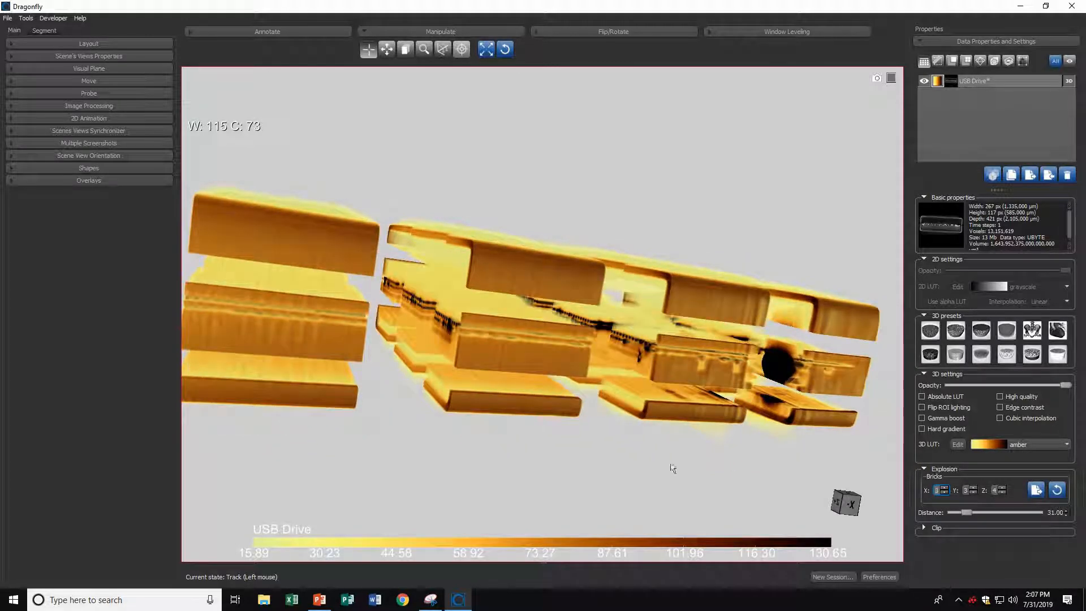
Return the Y and Z brick counts to 1, keeping the split along X only.
{"action": "left_click_drag", "start_coordinate": [708, 455], "coordinate": [585, 175]}
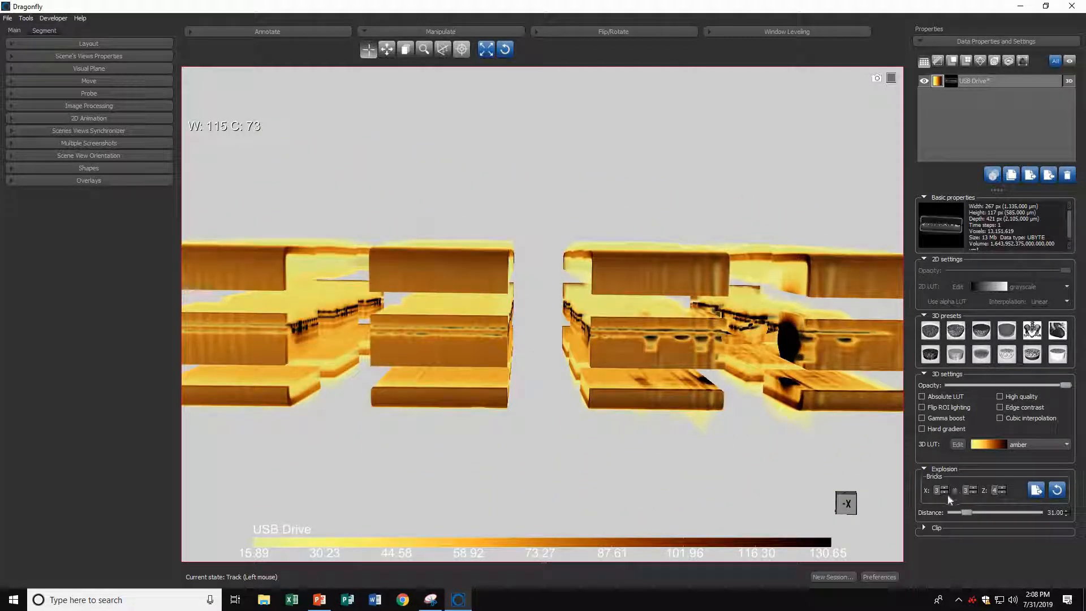
{"action": "left_click", "coordinate": [973, 493]}
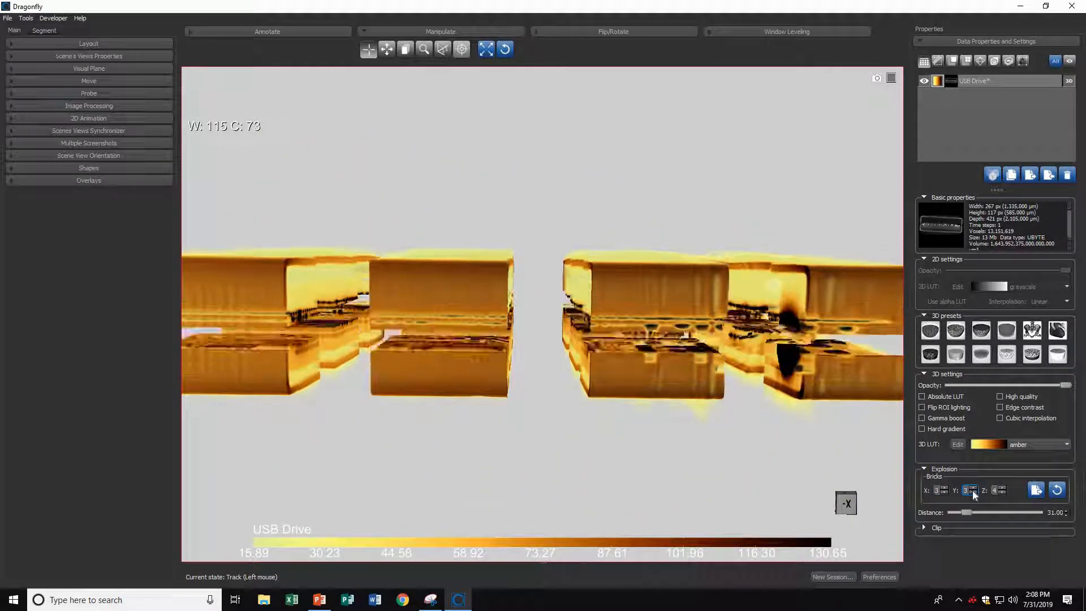
{"action": "left_click", "coordinate": [973, 493]}
{"action": "left_click", "coordinate": [1002, 492]}
{"action": "left_click", "coordinate": [1002, 493]}
{"action": "left_click", "coordinate": [1002, 493]}
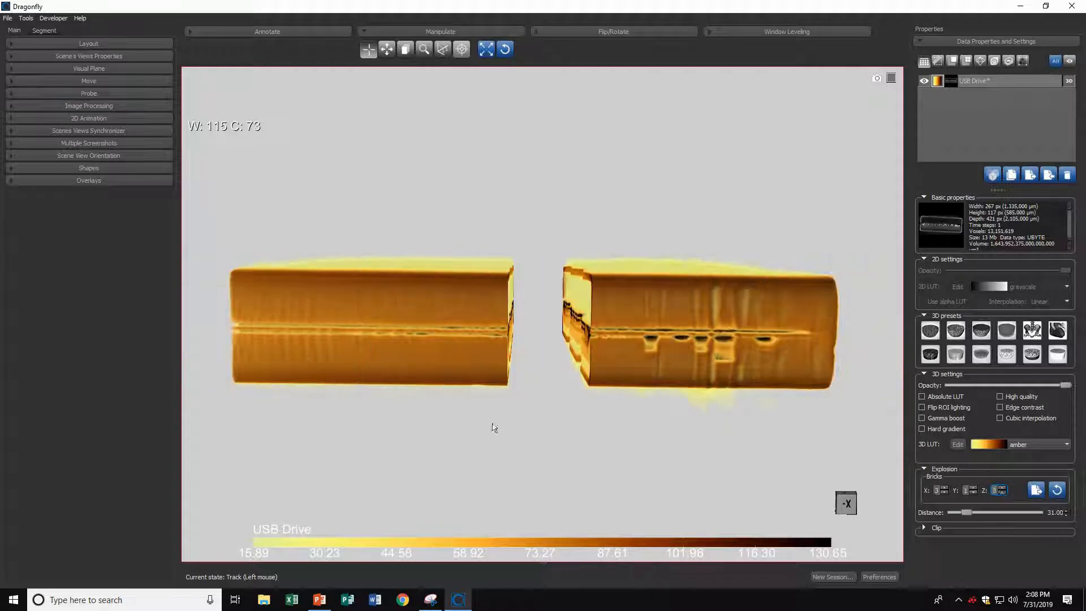
{"action": "left_click_drag", "start_coordinate": [634, 407], "coordinate": [718, 313]}
{"action": "left_click_drag", "start_coordinate": [752, 410], "coordinate": [418, 406]}
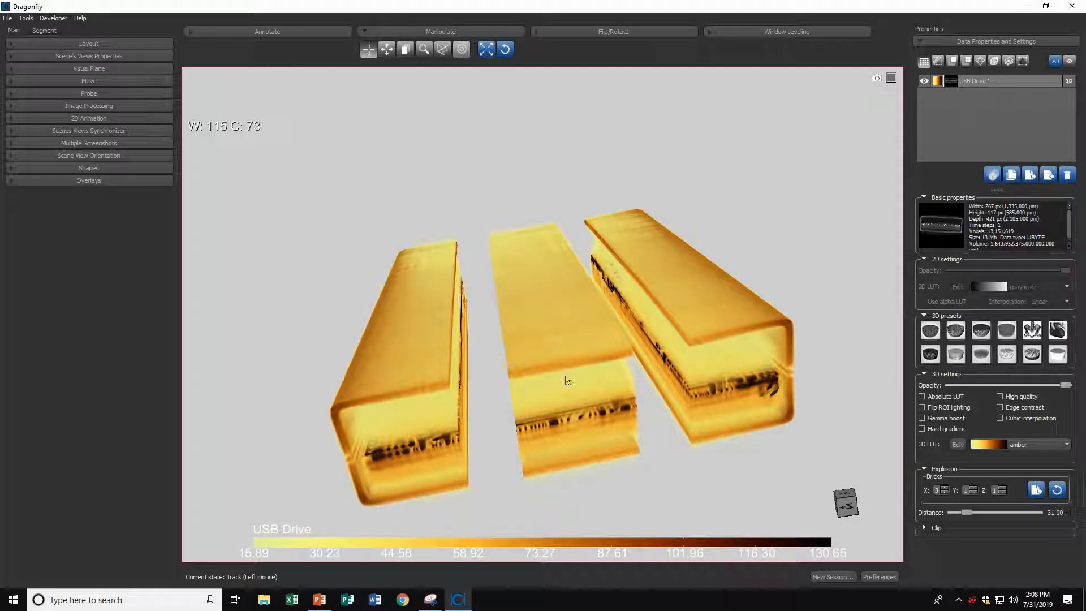
{"action": "left_click_drag", "start_coordinate": [440, 435], "coordinate": [417, 300]}
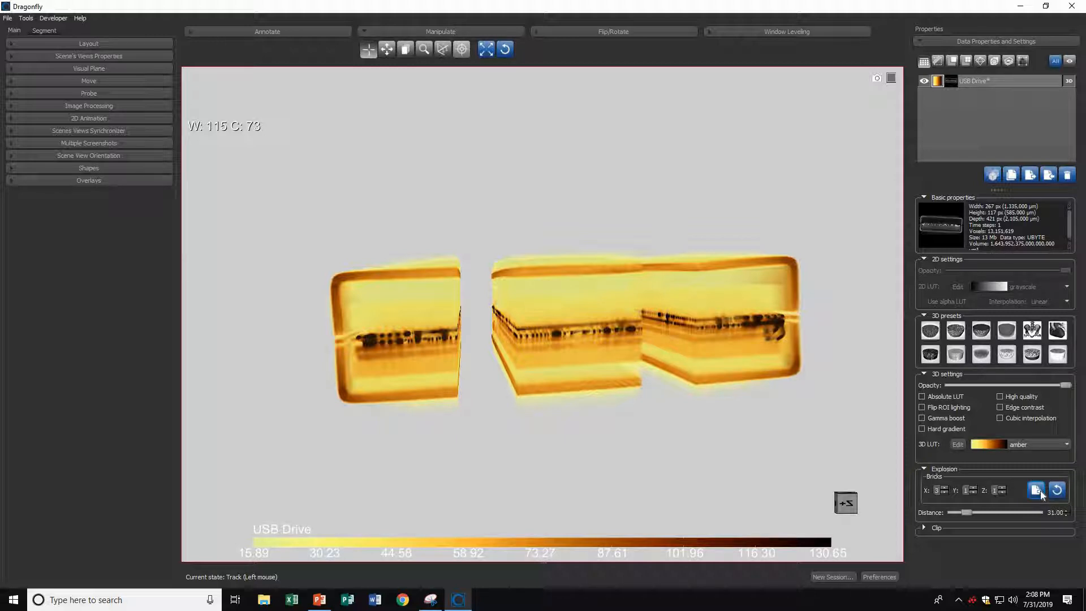
Extract the three exploded bricks of the USB Drive as separate datasets.
{"action": "left_click", "coordinate": [1040, 490]}
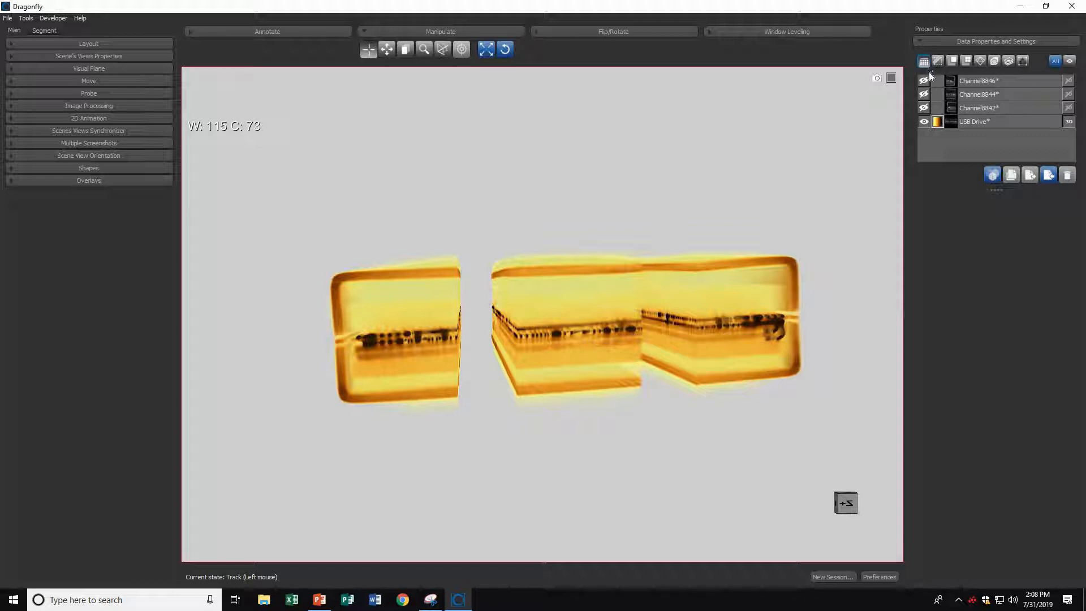
{"action": "left_click", "coordinate": [1001, 108]}
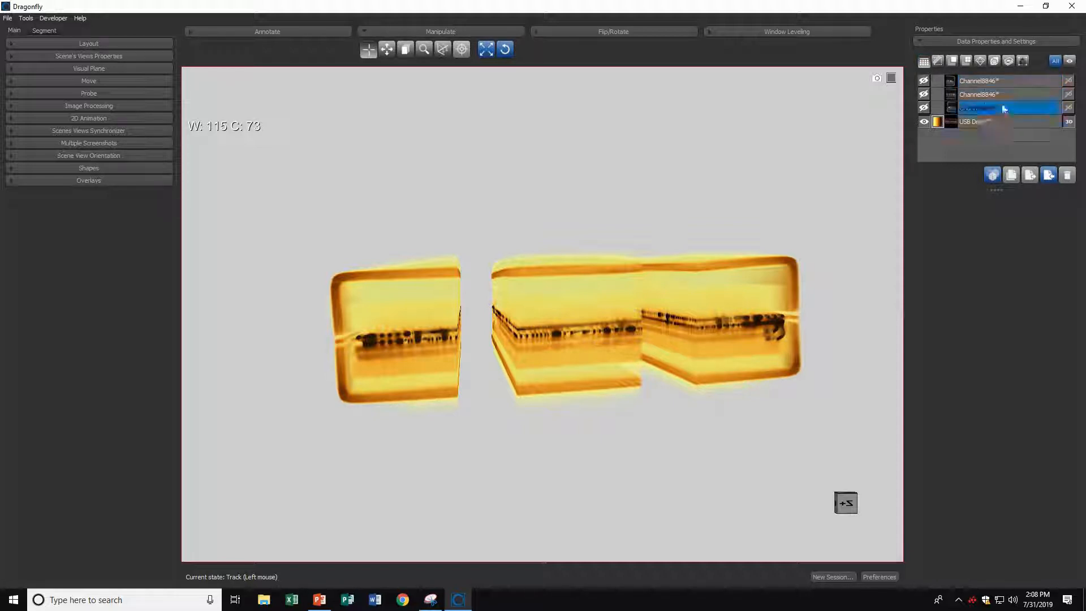
Hide the USB Drive volume and show the three extracted brick datasets in its place.
{"action": "left_click", "coordinate": [923, 121]}
{"action": "left_click", "coordinate": [924, 108]}
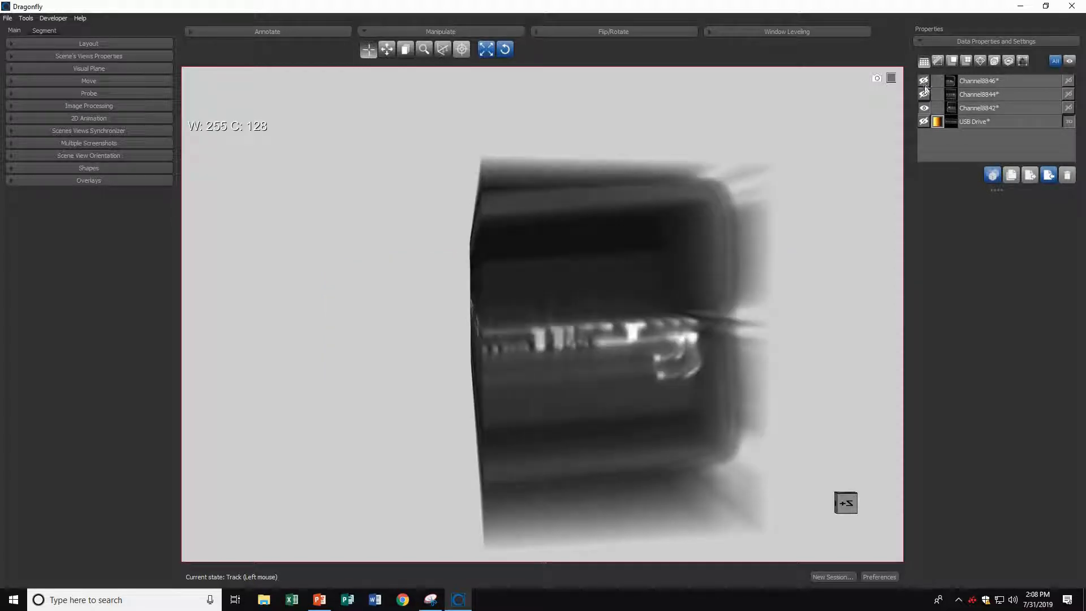
{"action": "left_click", "coordinate": [923, 94]}
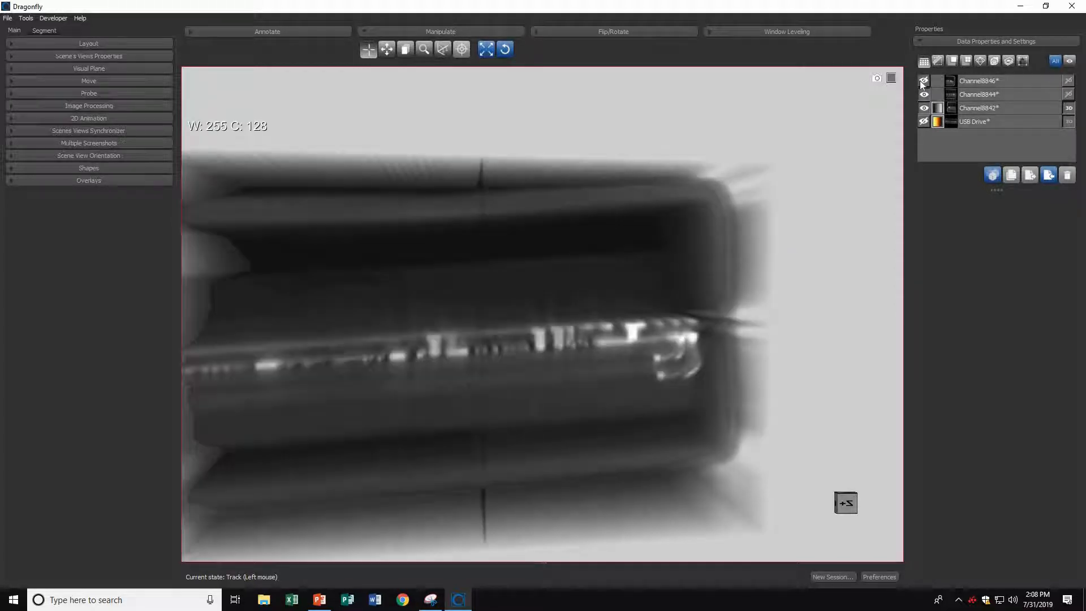
{"action": "left_click", "coordinate": [423, 49]}
{"action": "left_click_drag", "start_coordinate": [383, 80], "coordinate": [390, 63]}
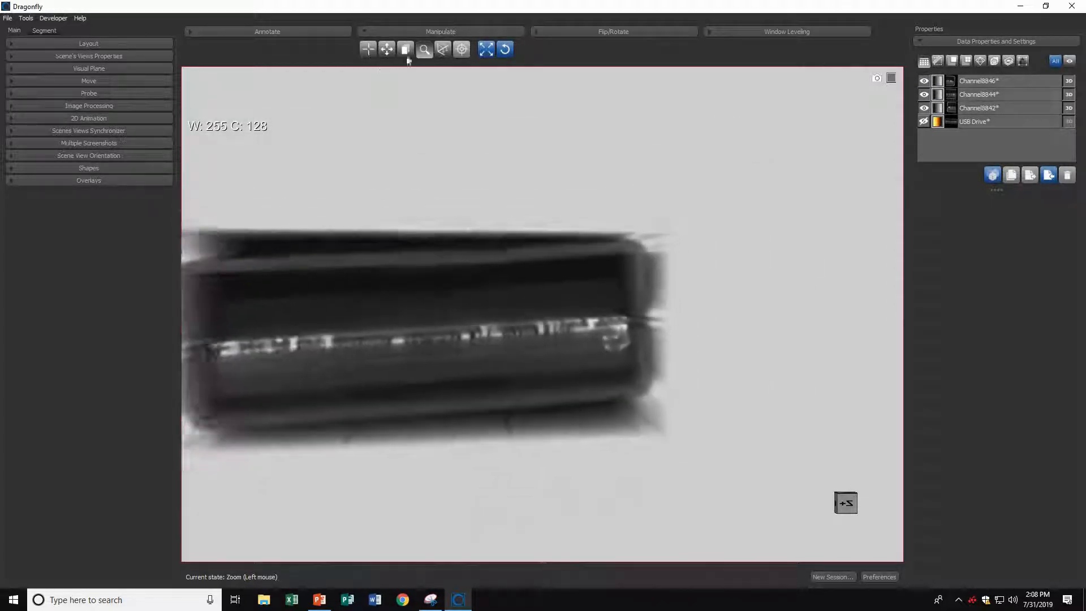
{"action": "left_click", "coordinate": [368, 50]}
{"action": "left_click_drag", "start_coordinate": [304, 217], "coordinate": [317, 238]}
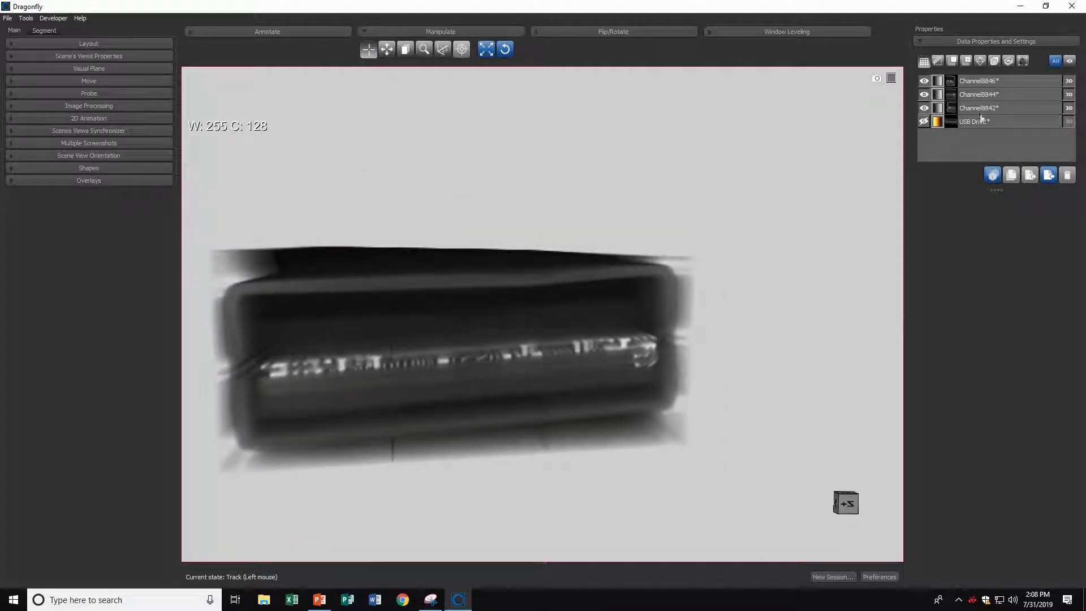
Hide Channel8842 and Channel8844 to inspect Channel8846 on its own.
{"action": "left_click", "coordinate": [924, 107]}
{"action": "left_click", "coordinate": [923, 94]}
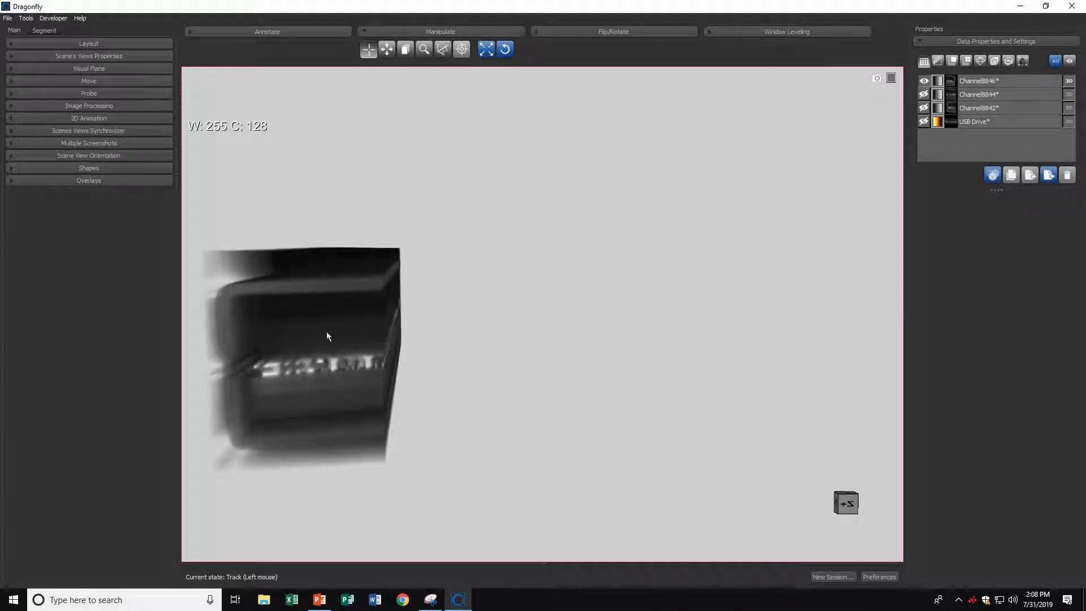
{"action": "left_click_drag", "start_coordinate": [327, 336], "coordinate": [498, 305]}
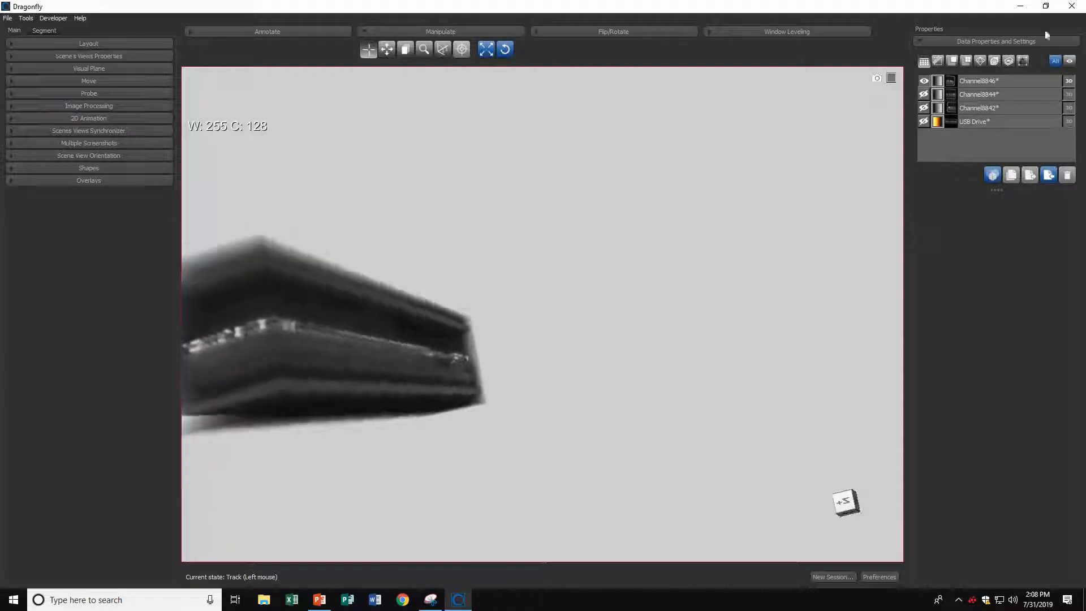
Switch the display from Channel8846 back to the USB Drive volume and reset its explosion settings.
{"action": "left_click", "coordinate": [924, 80]}
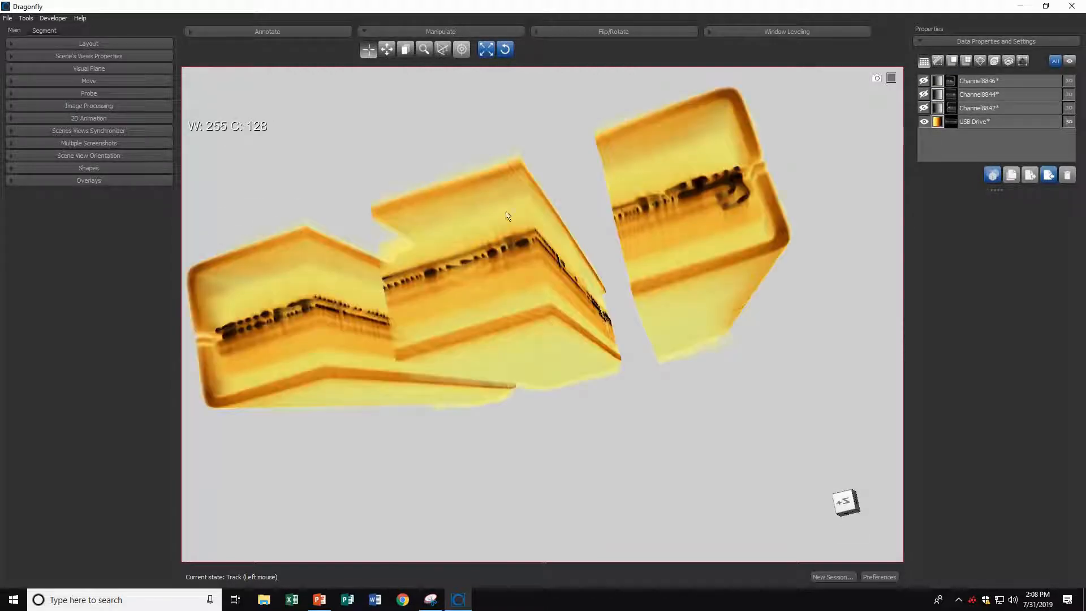
{"action": "left_click", "coordinate": [1003, 122]}
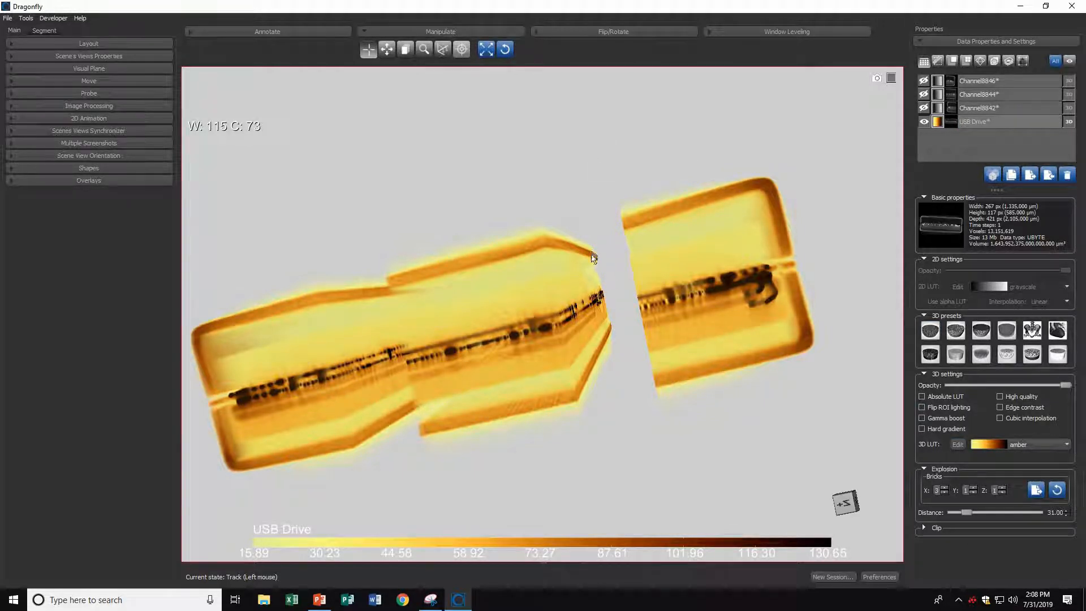
{"action": "left_click_drag", "start_coordinate": [596, 199], "coordinate": [636, 136]}
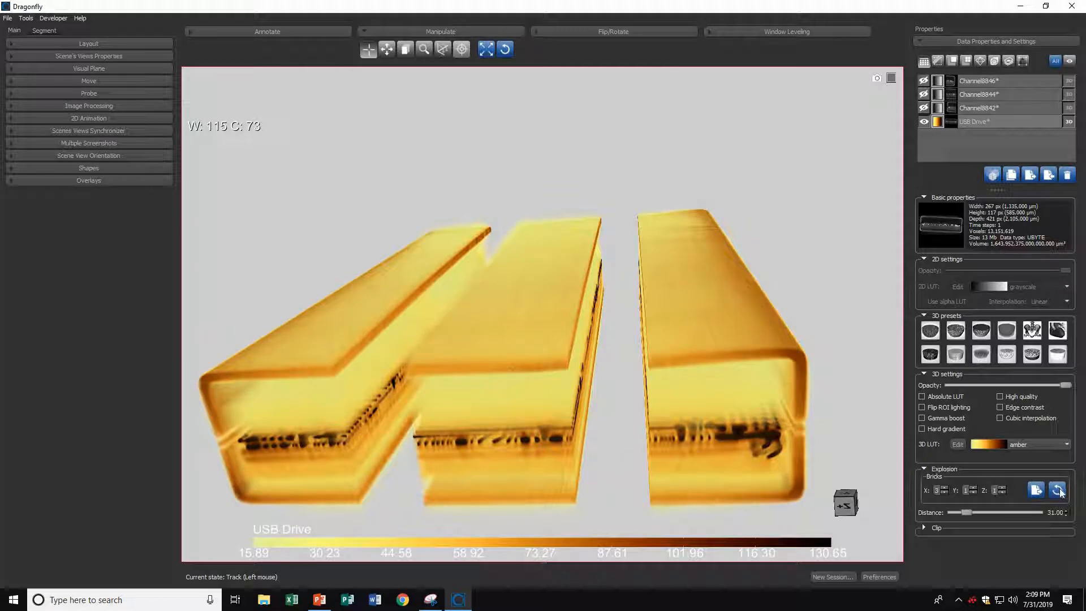
{"action": "left_click_drag", "start_coordinate": [398, 388], "coordinate": [692, 240]}
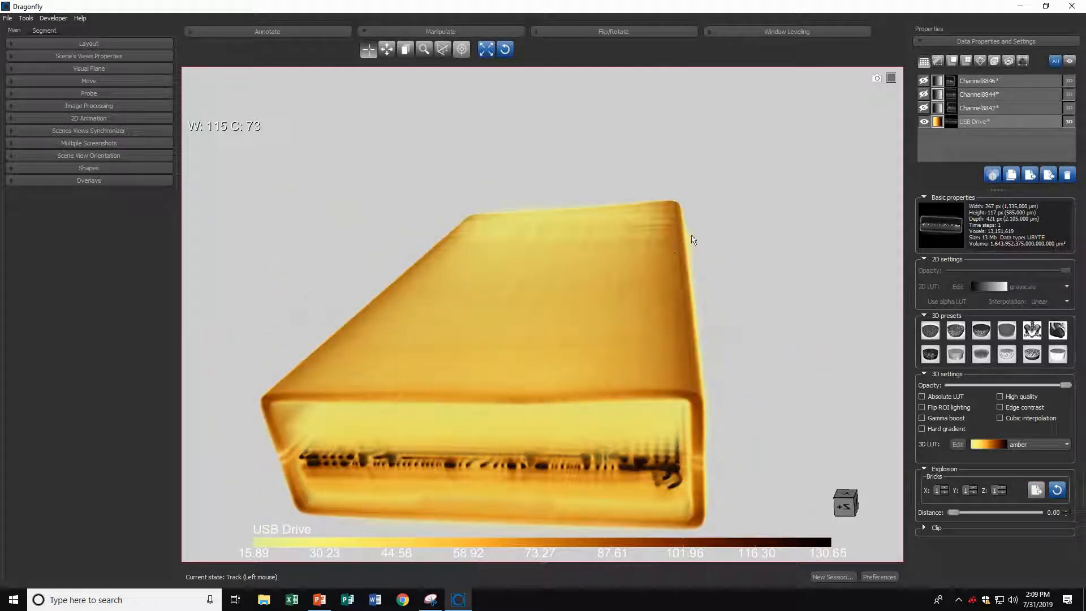